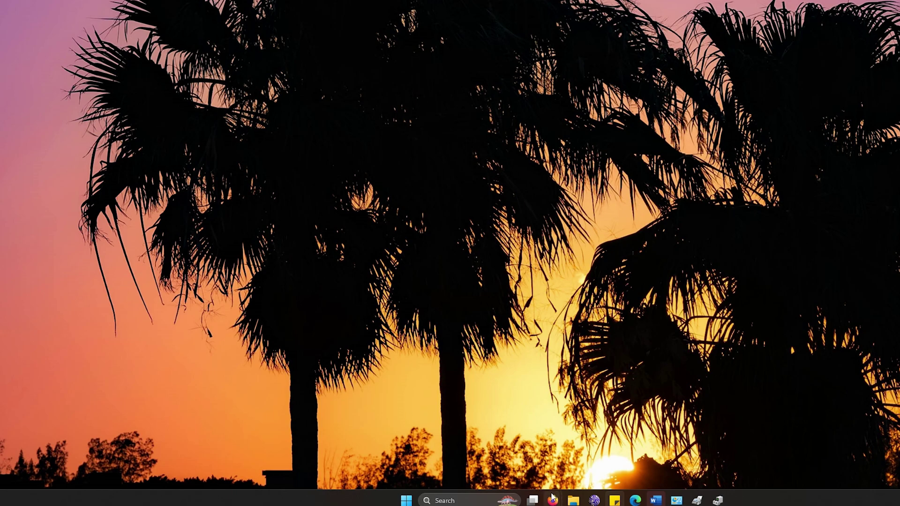
Pick Windows 11 64-bit under Driver & Utility, then open the downloaded PG34WCDM driver zip's drivers folder
{"action": "mouse_move", "coordinate": [553, 501]}
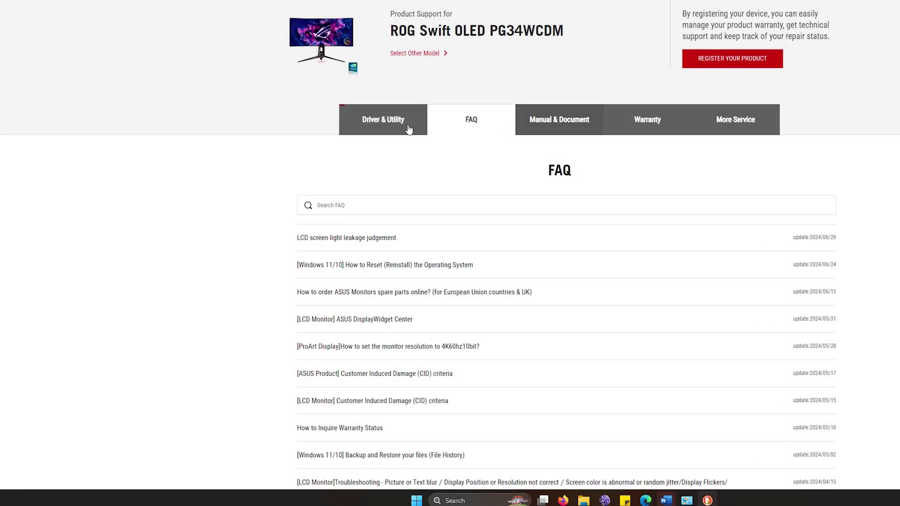
{"action": "left_click", "coordinate": [408, 128]}
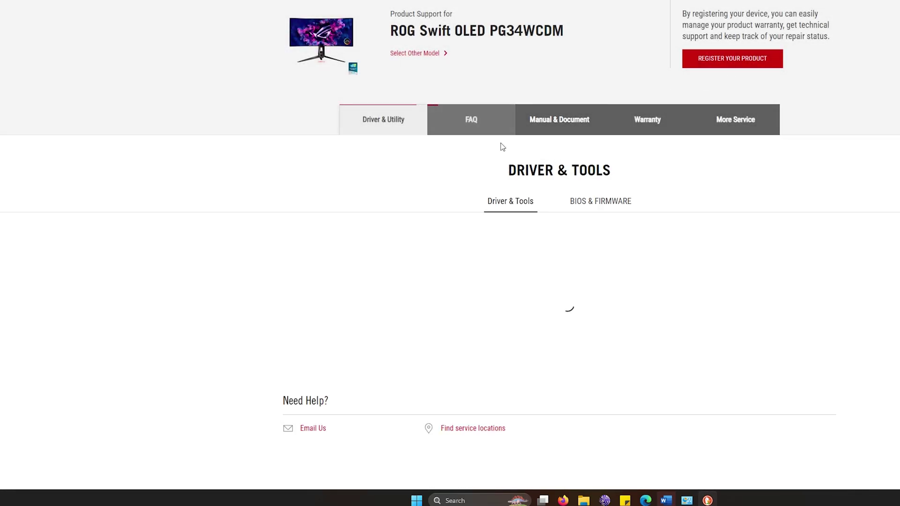
{"action": "left_click", "coordinate": [517, 240]}
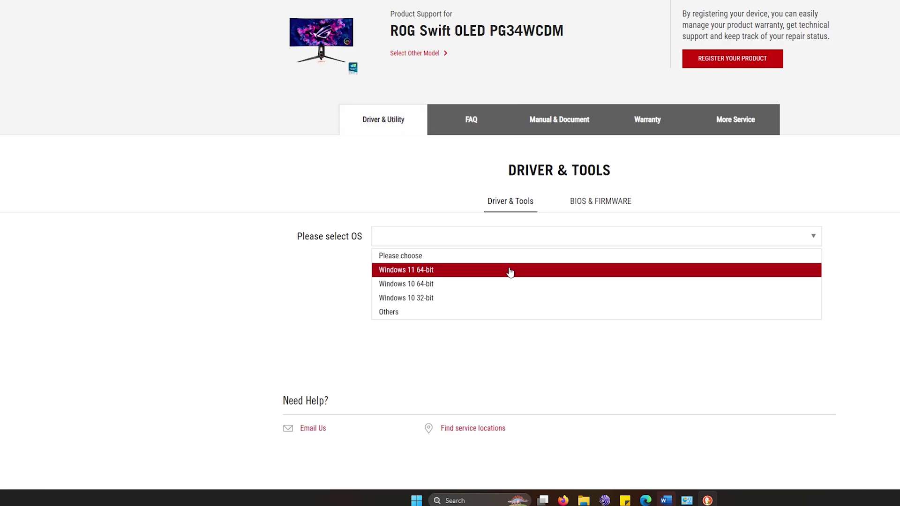
{"action": "left_click", "coordinate": [510, 271]}
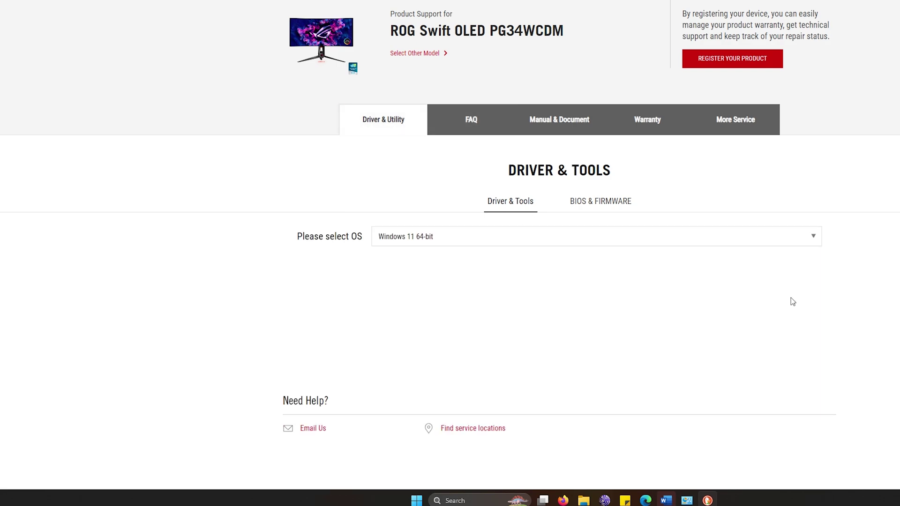
{"action": "scroll", "coordinate": [824, 293], "scroll_direction": "down", "scroll_amount": 2}
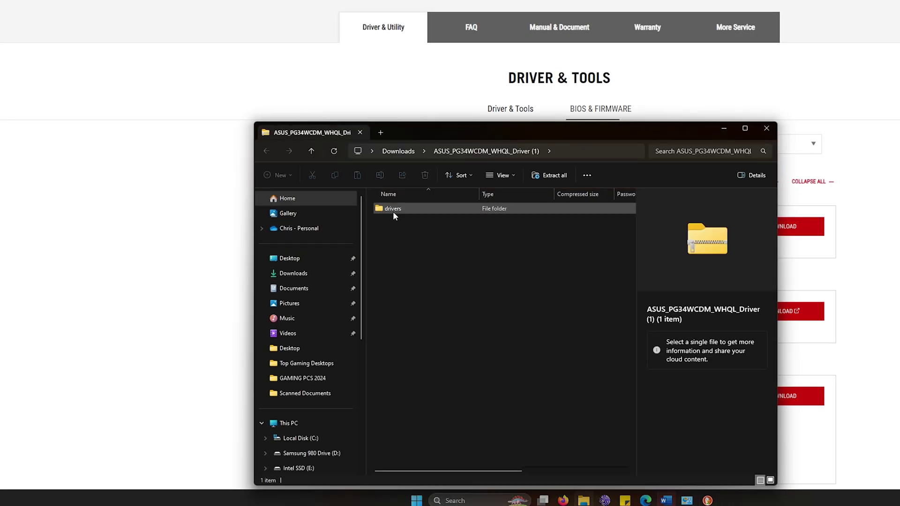
{"action": "left_click", "coordinate": [399, 212]}
Extract the ASUS_PG34WCDM_WHQL_Driver (1) zip in Downloads to its suggested folder
{"action": "right_click", "coordinate": [398, 212]}
{"action": "left_click", "coordinate": [370, 243]}
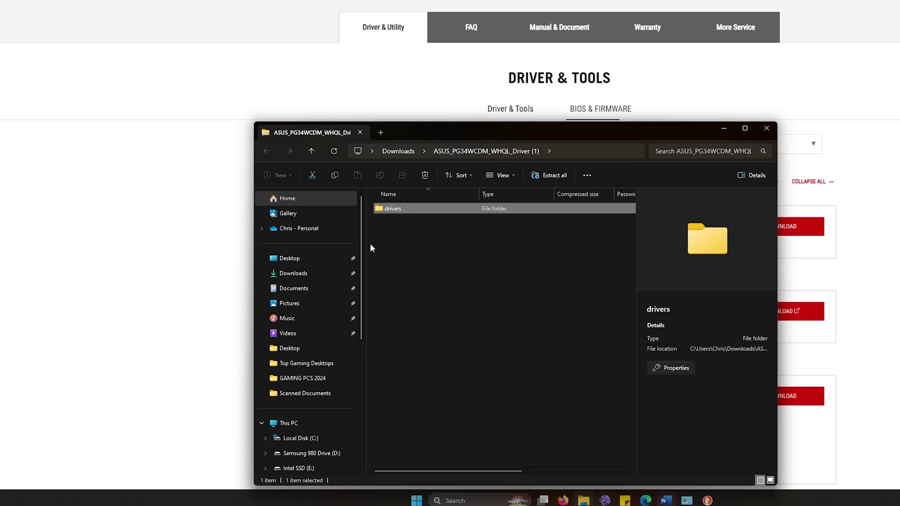
{"action": "left_click", "coordinate": [391, 153]}
{"action": "right_click", "coordinate": [425, 219]}
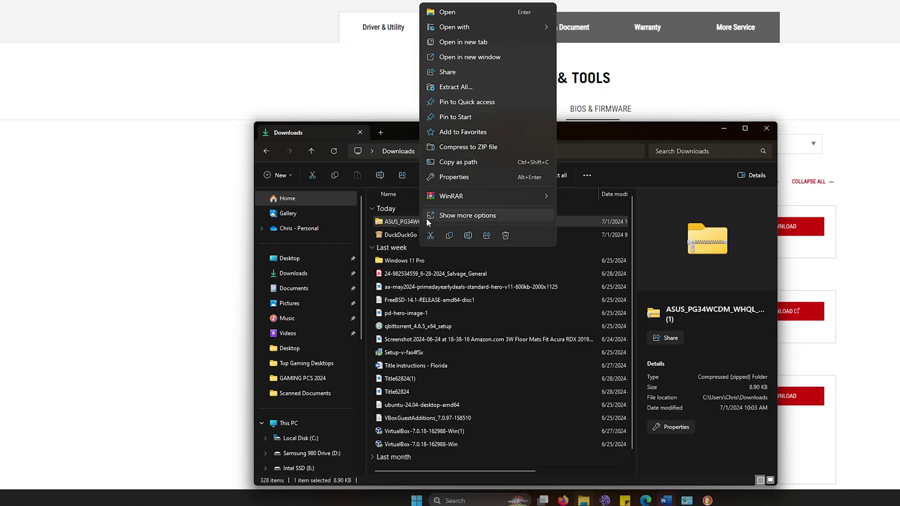
{"action": "left_click", "coordinate": [417, 158]}
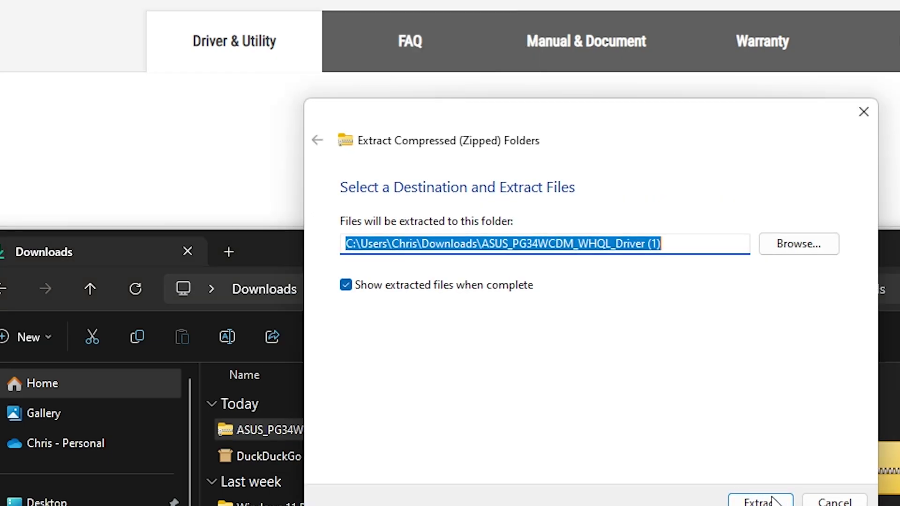
{"action": "key", "text": "Return"}
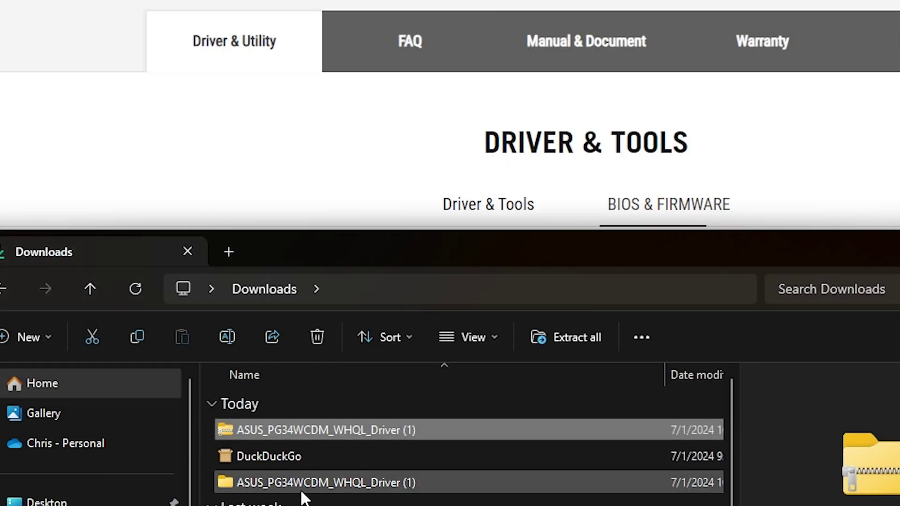
Check the extracted drivers subfolders, then return to Downloads and select the extracted folder
{"action": "double_click", "coordinate": [301, 483]}
{"action": "double_click", "coordinate": [284, 434]}
{"action": "double_click", "coordinate": [289, 431]}
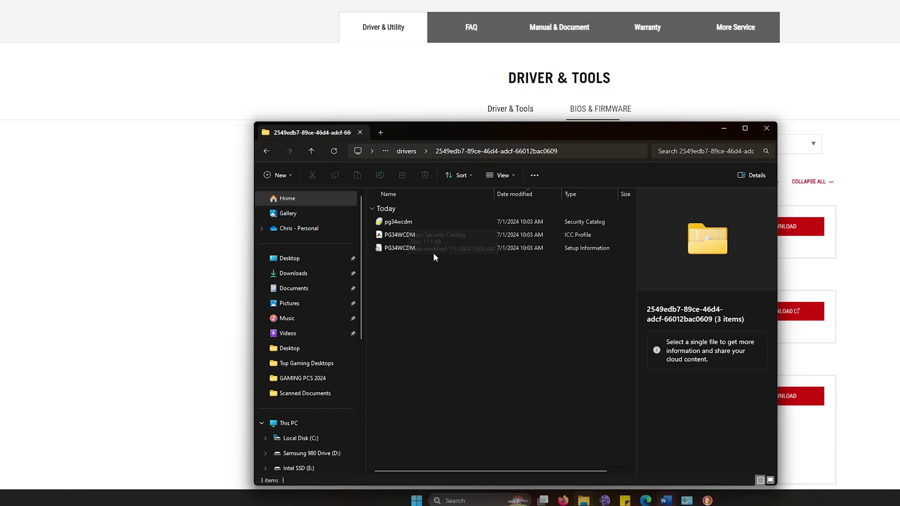
{"action": "key", "text": "alt+Up"}
{"action": "key", "text": "alt+Up"}
{"action": "key", "text": "alt+Up"}
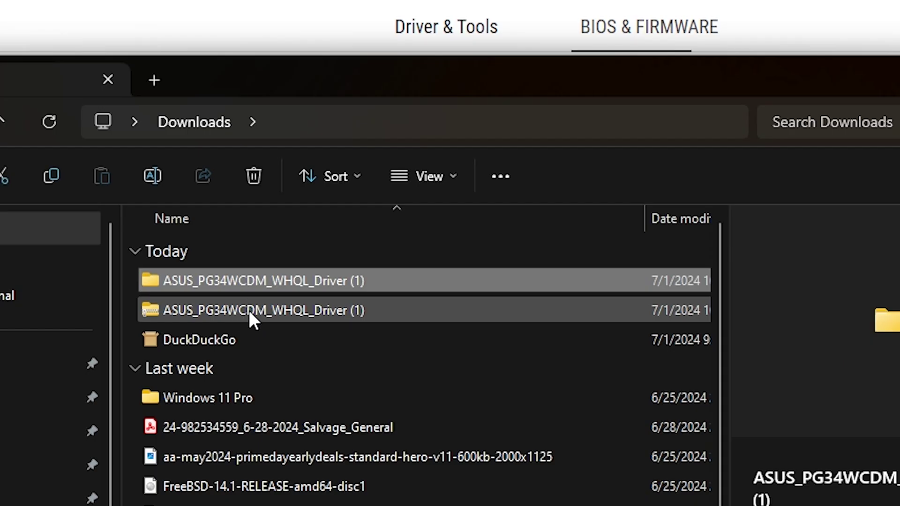
{"action": "left_click", "coordinate": [249, 311]}
{"action": "left_click", "coordinate": [244, 278]}
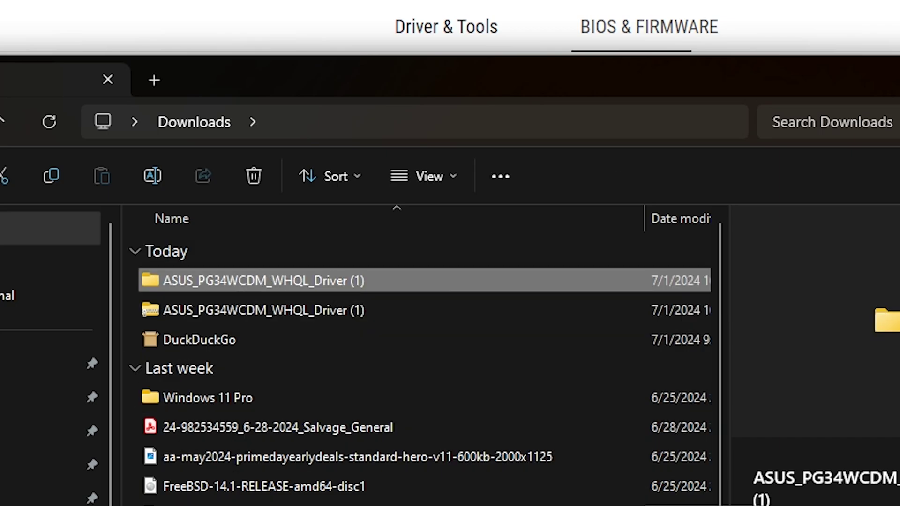
{"action": "key", "text": "super+x"}
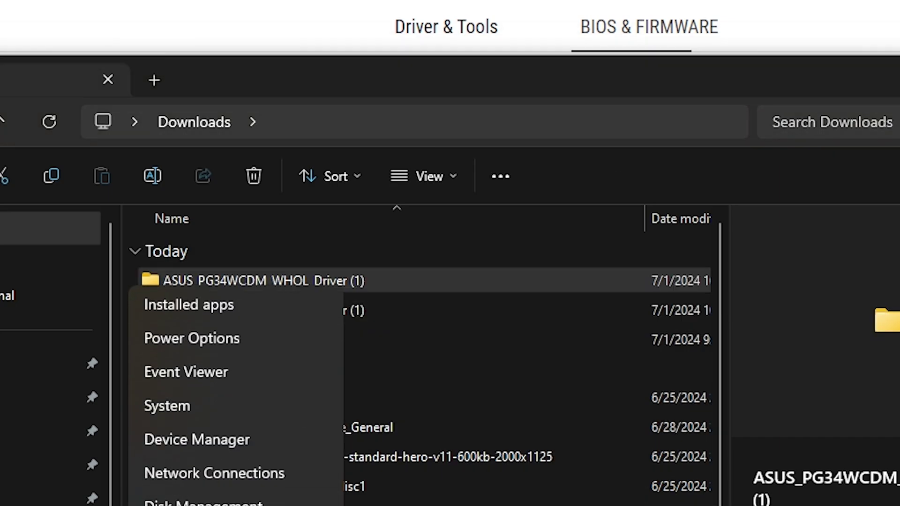
Start a driver update from the ASUS PG34WCDM WQHD Monitor's Driver properties in Device Manager
{"action": "left_click", "coordinate": [180, 443]}
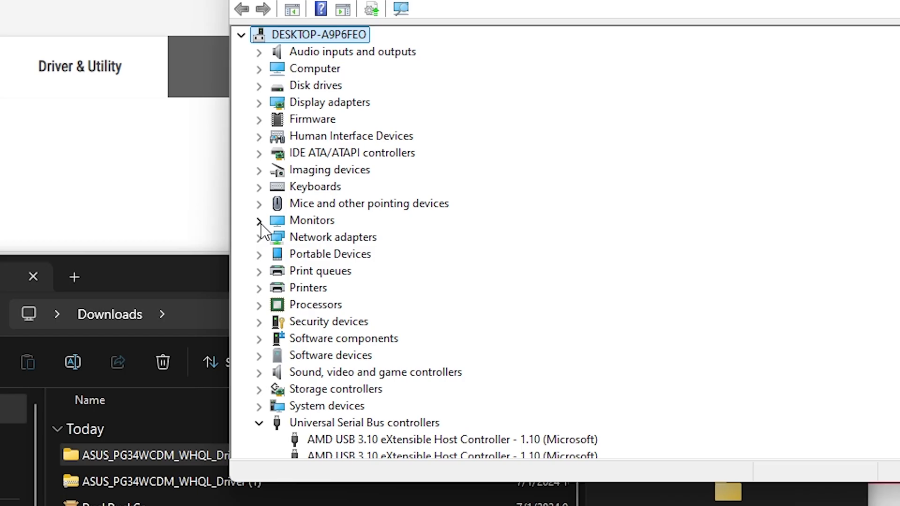
{"action": "left_click", "coordinate": [259, 220]}
{"action": "right_click", "coordinate": [383, 237]}
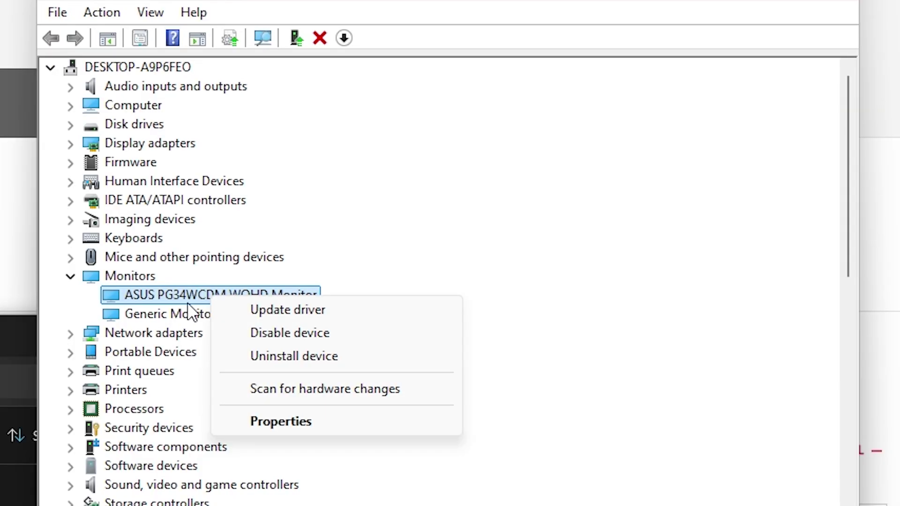
{"action": "left_click", "coordinate": [283, 422]}
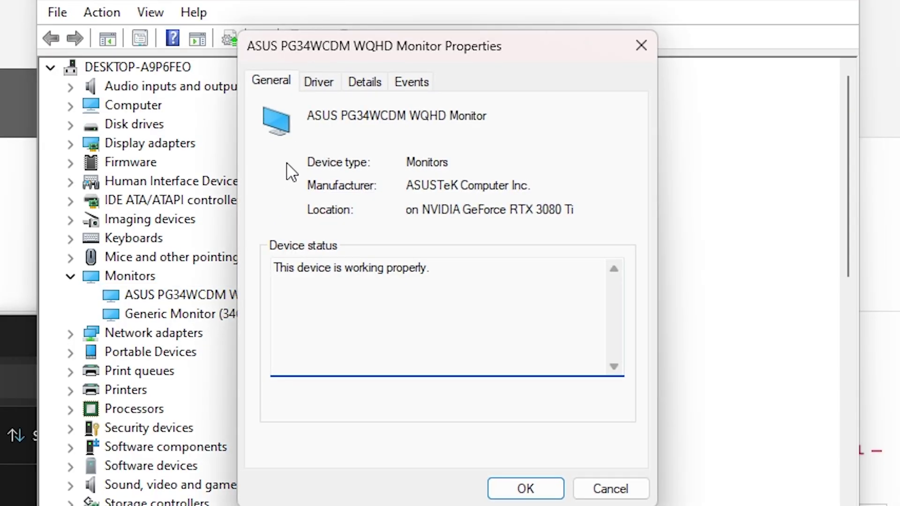
{"action": "left_click", "coordinate": [318, 85]}
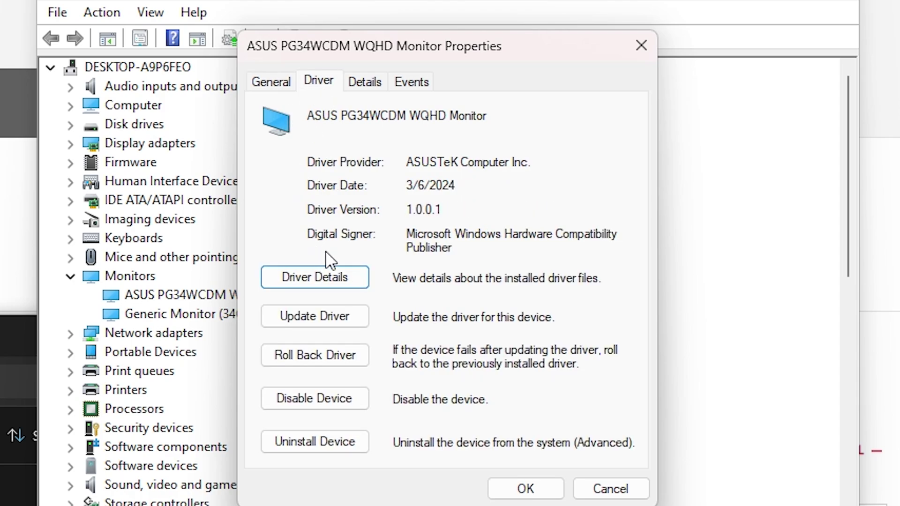
{"action": "left_click", "coordinate": [349, 324]}
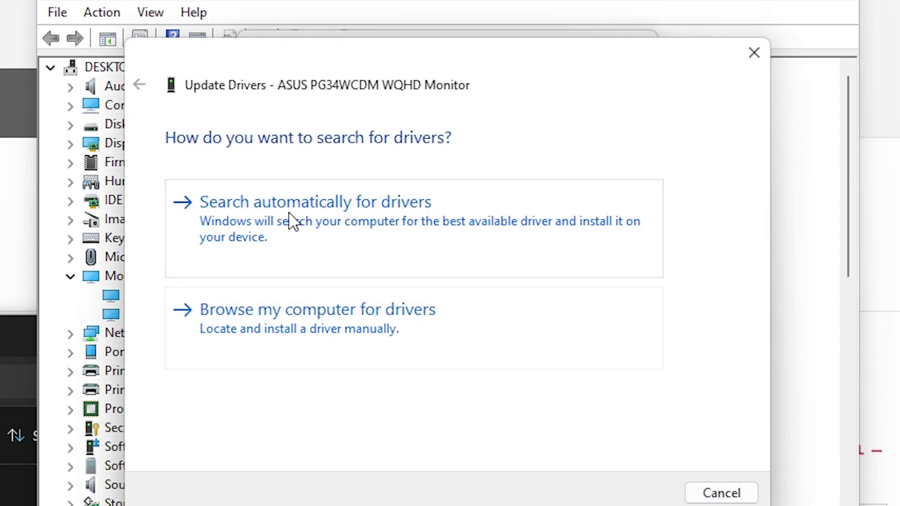
Search the extracted ASUS_PG34WCDM_WHQL_Driver(1) folder for the monitor driver
{"action": "left_click", "coordinate": [379, 344]}
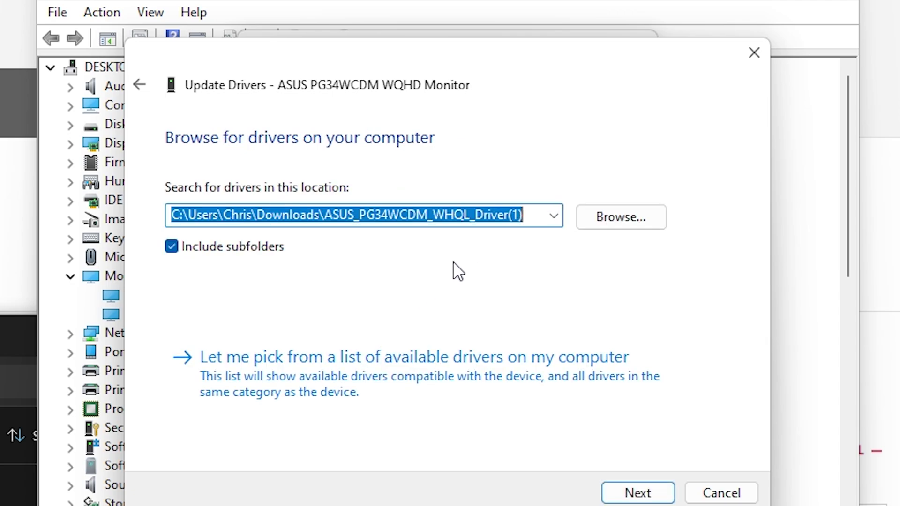
{"action": "left_click_drag", "start_coordinate": [282, 214], "coordinate": [586, 239]}
{"action": "left_click", "coordinate": [604, 230]}
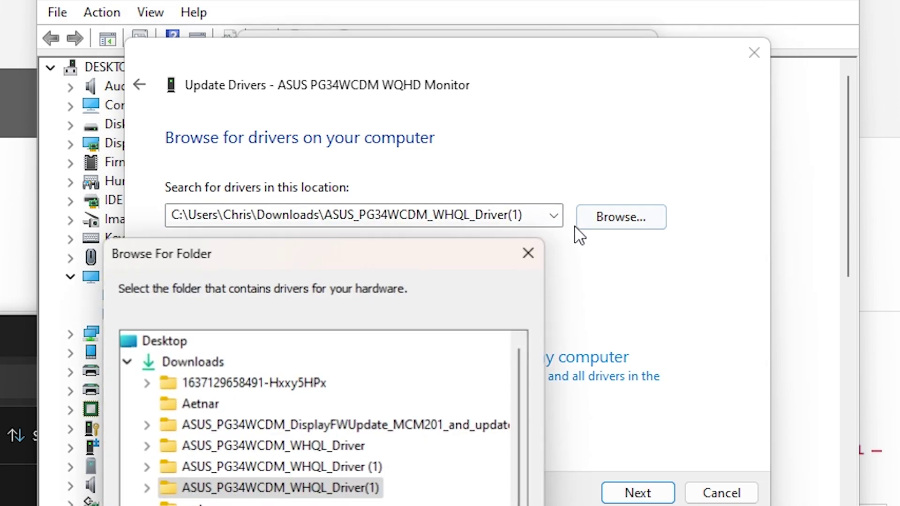
{"action": "left_click", "coordinate": [289, 493]}
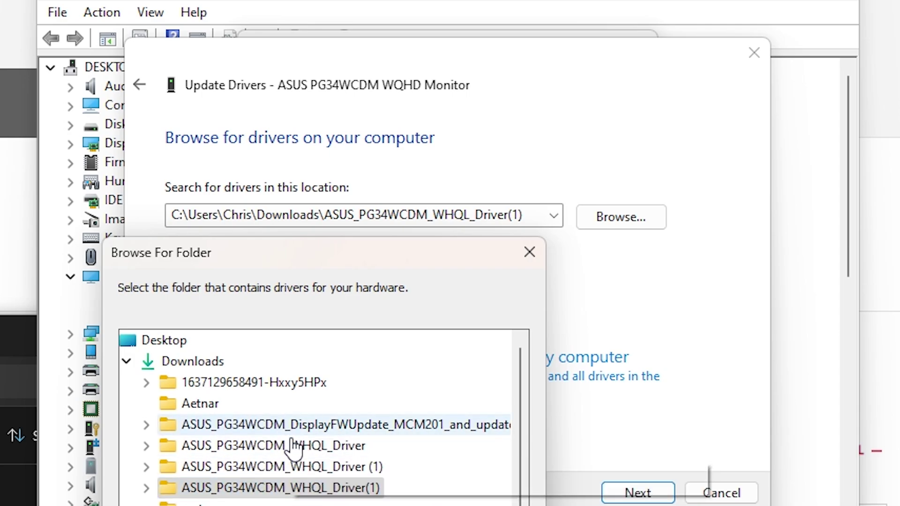
{"action": "double_click", "coordinate": [299, 489]}
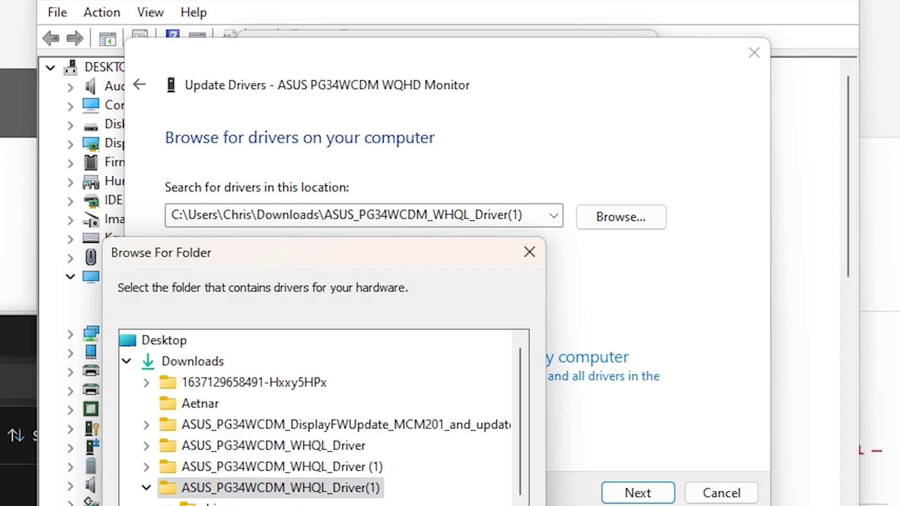
{"action": "key", "text": "Return"}
{"action": "left_click", "coordinate": [609, 496]}
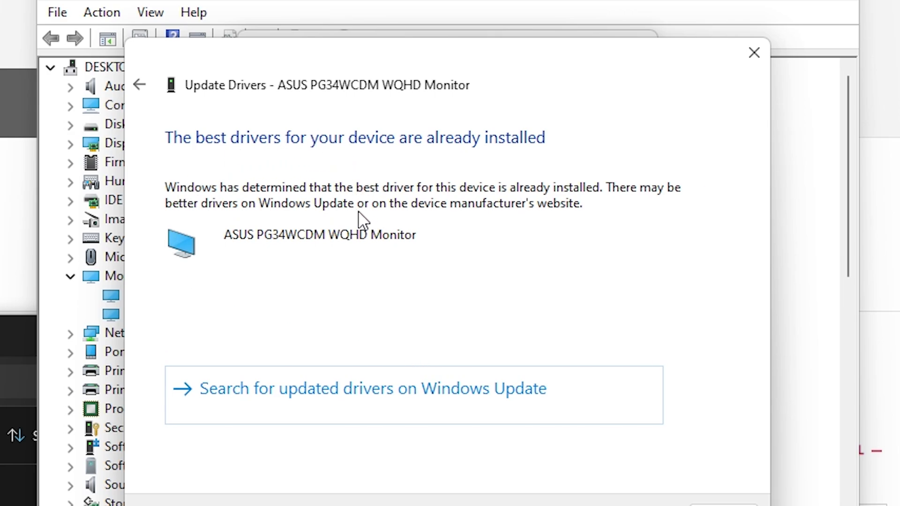
Close the driver wizard and save the PG34WCDM's 3440 x 1440, 60 Hz device info to the desktop
{"action": "left_click", "coordinate": [648, 424]}
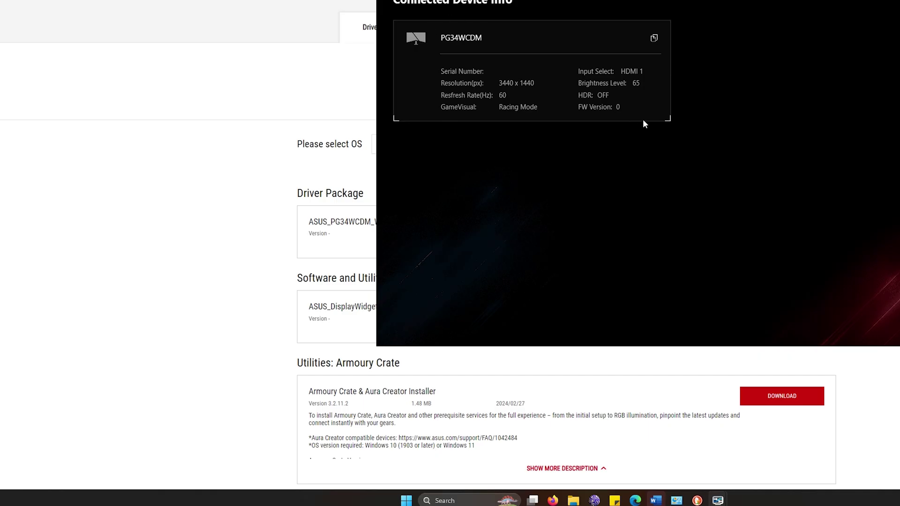
{"action": "left_click", "coordinate": [652, 39]}
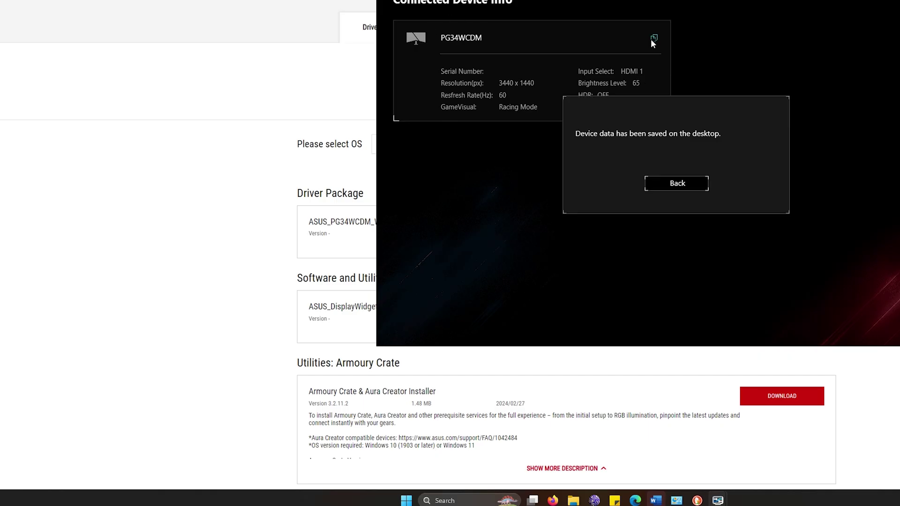
{"action": "left_click", "coordinate": [651, 183]}
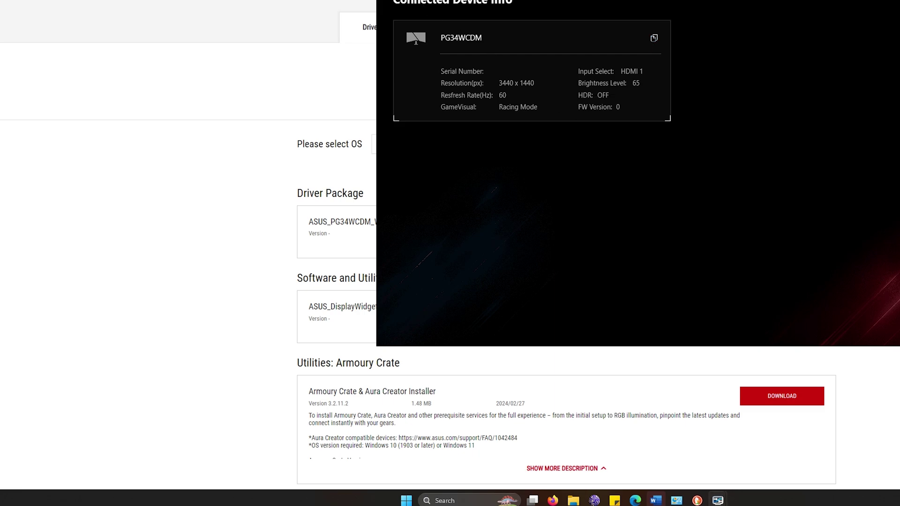